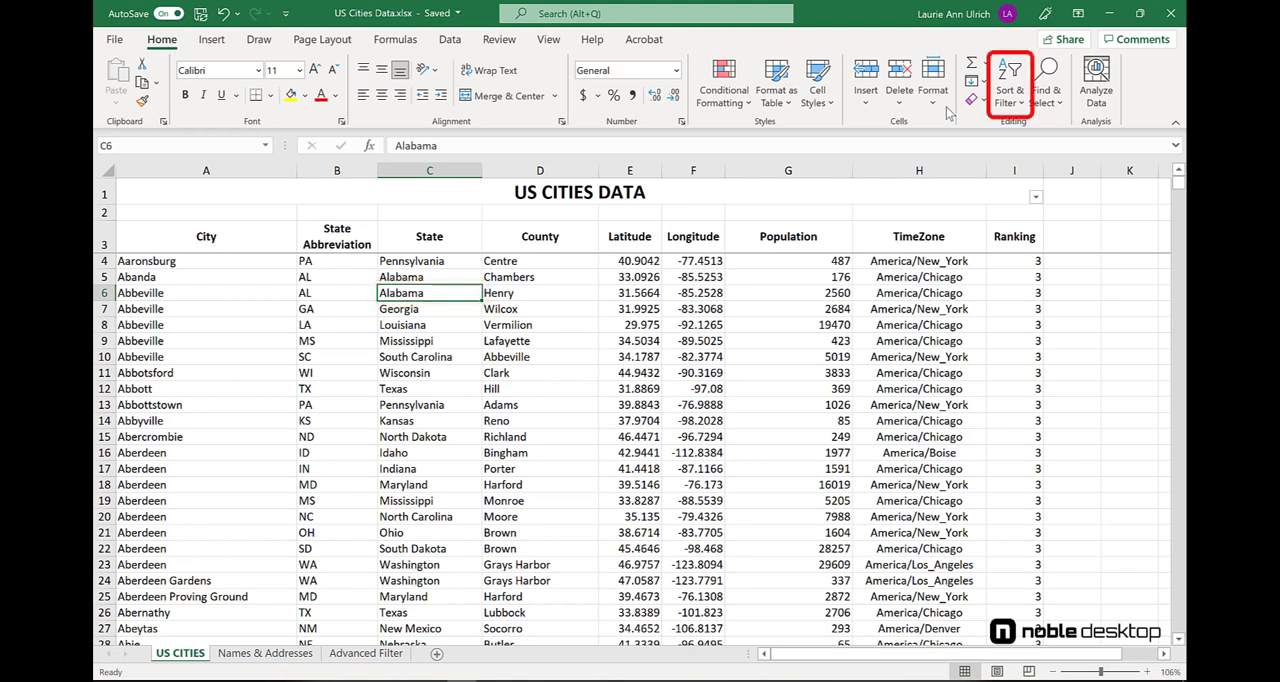
# - Turn on filtering for the US cities table and show only rows with a Population greater than or equal to 1000000
pyautogui.click(1016, 95)
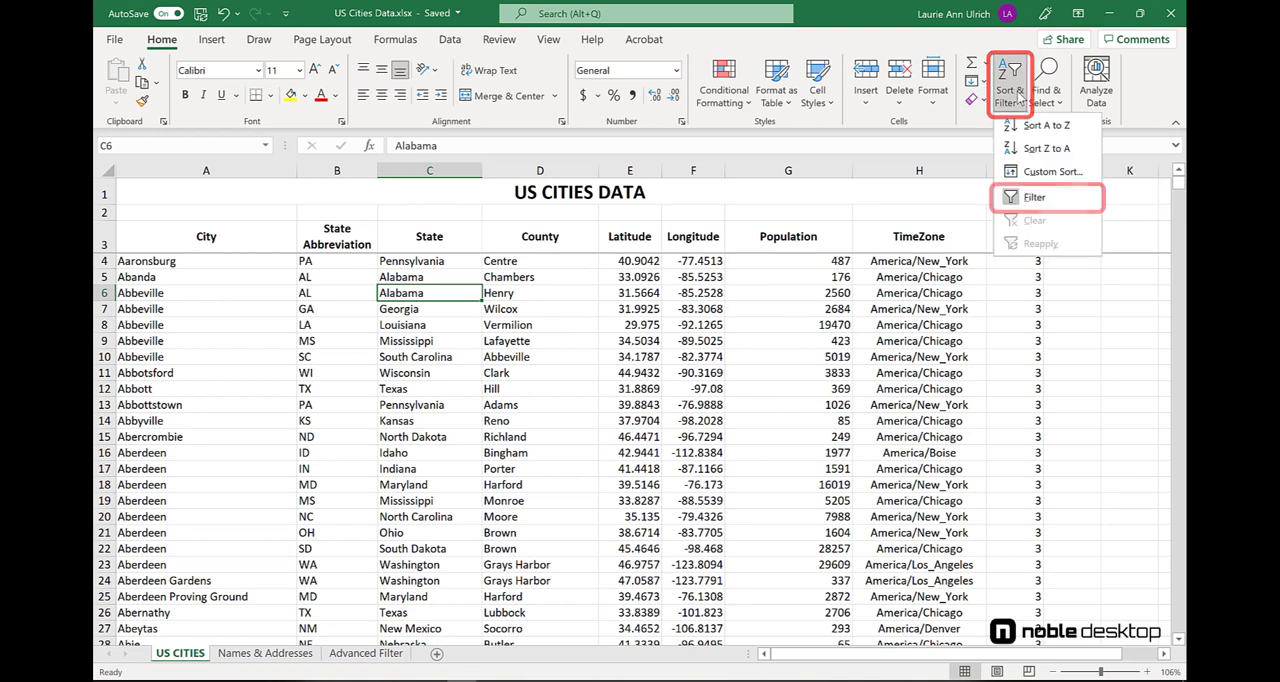
pyautogui.click(1036, 198)
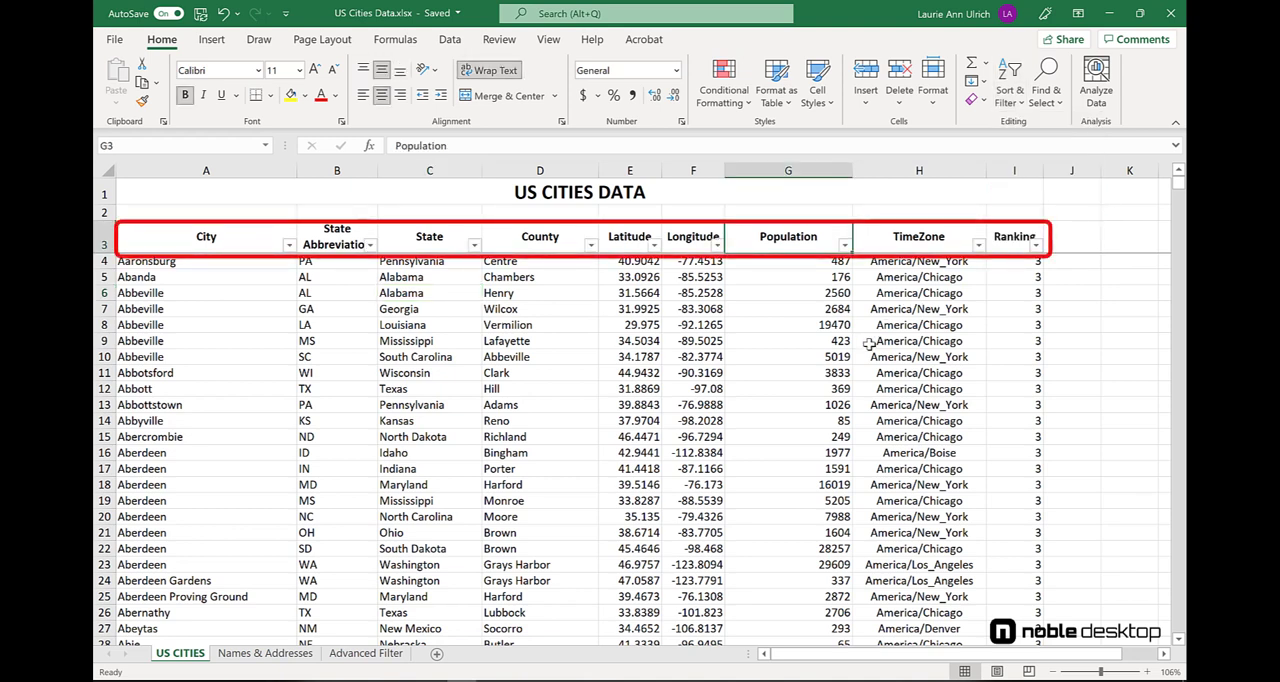
pyautogui.click(845, 247)
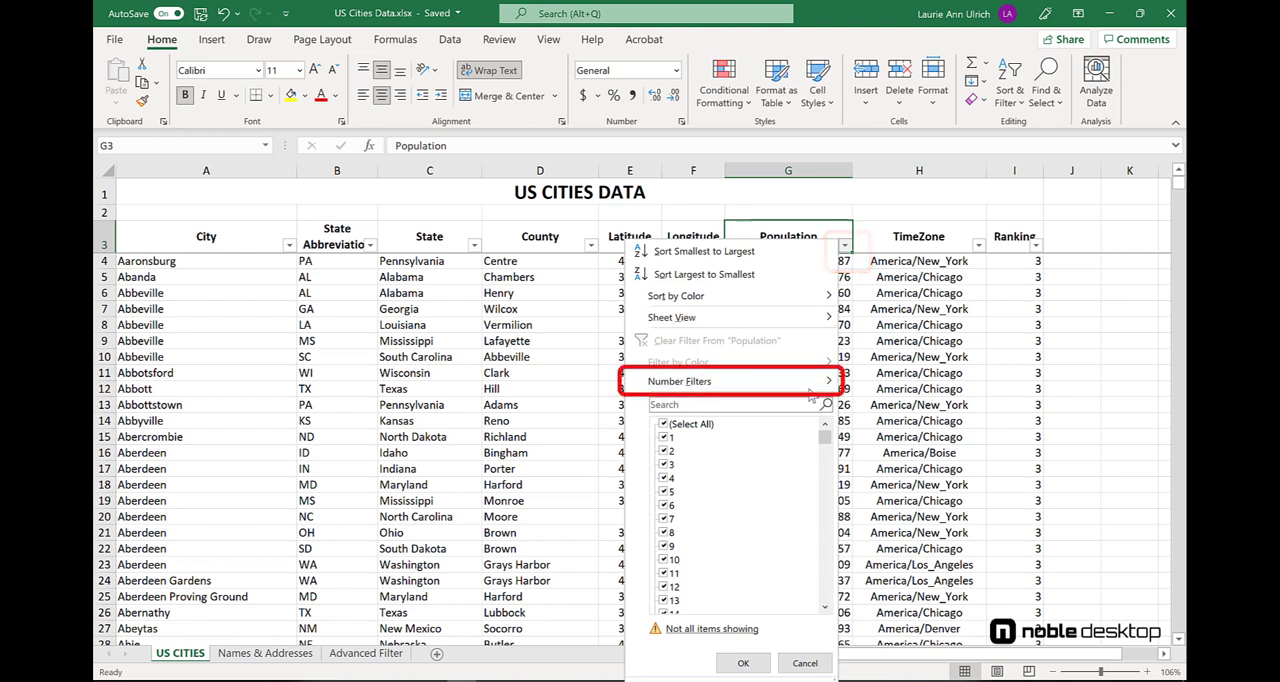
pyautogui.moveTo(820, 383)
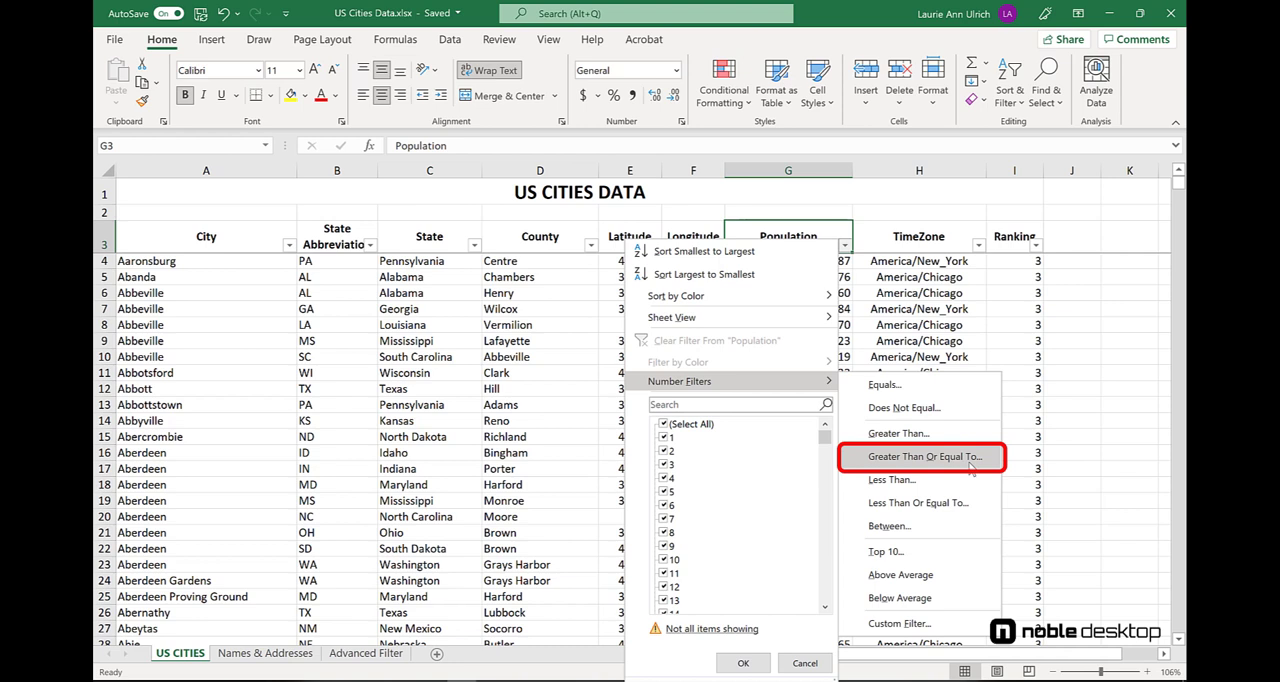
pyautogui.click(925, 457)
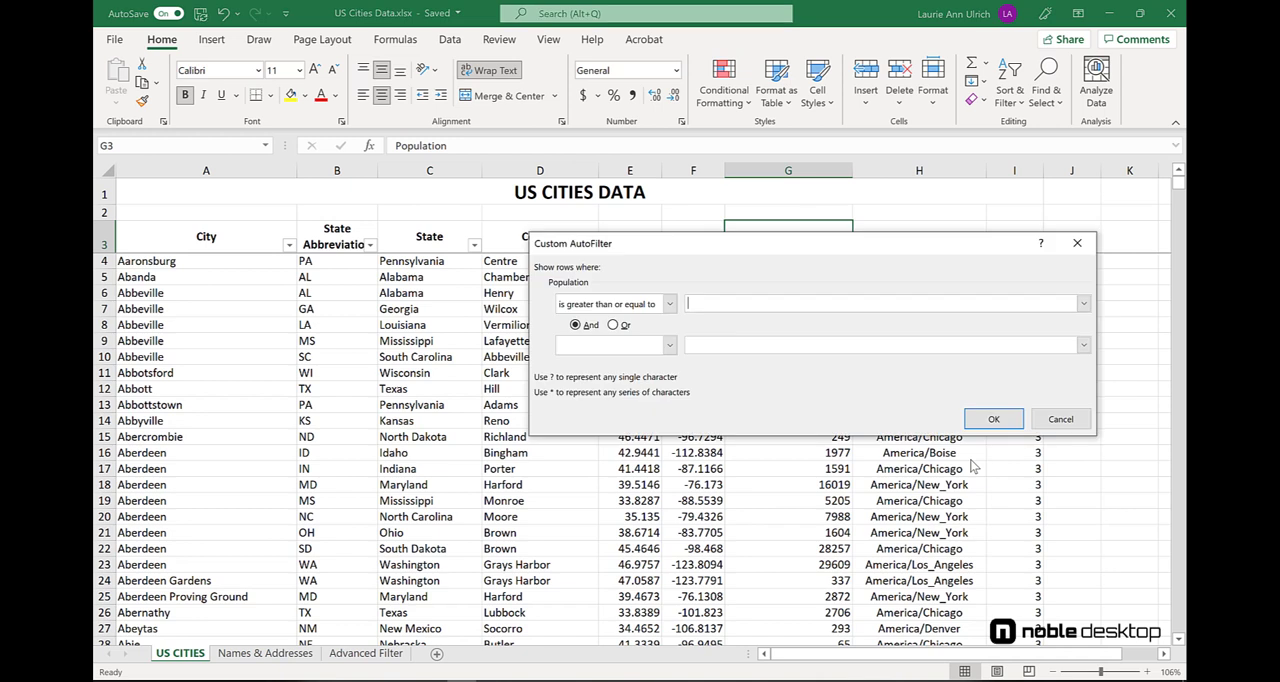
pyautogui.write('1')
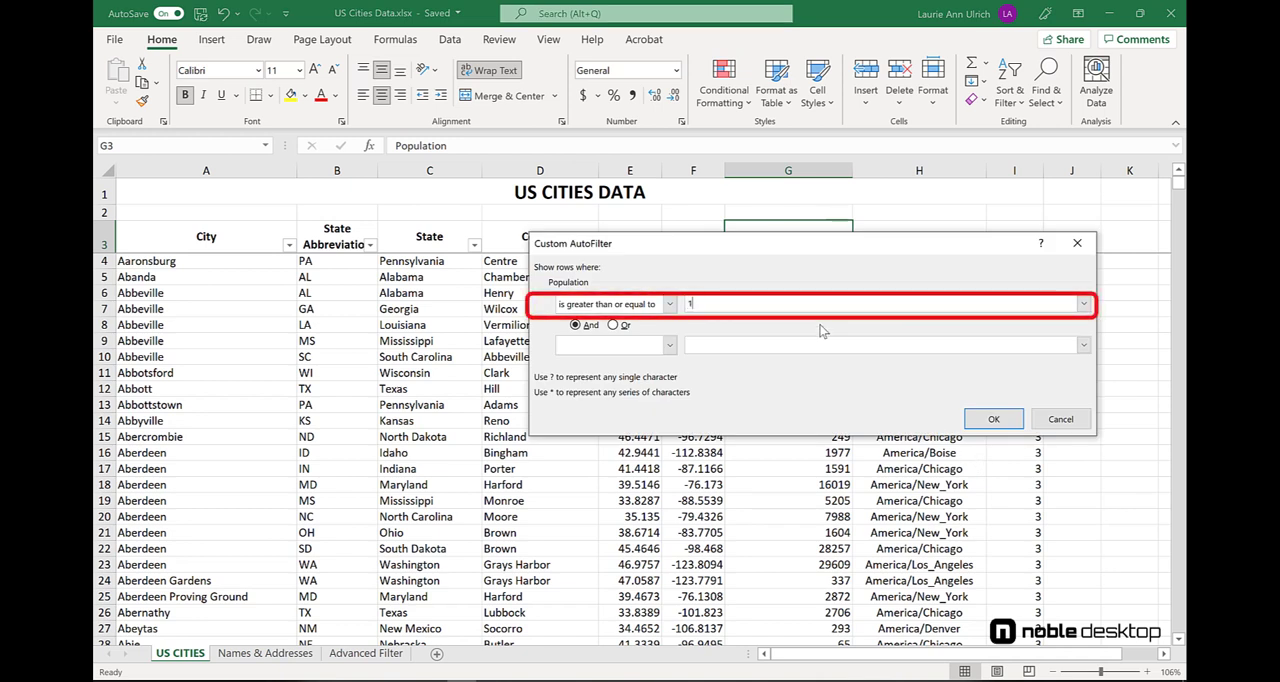
pyautogui.write('000000')
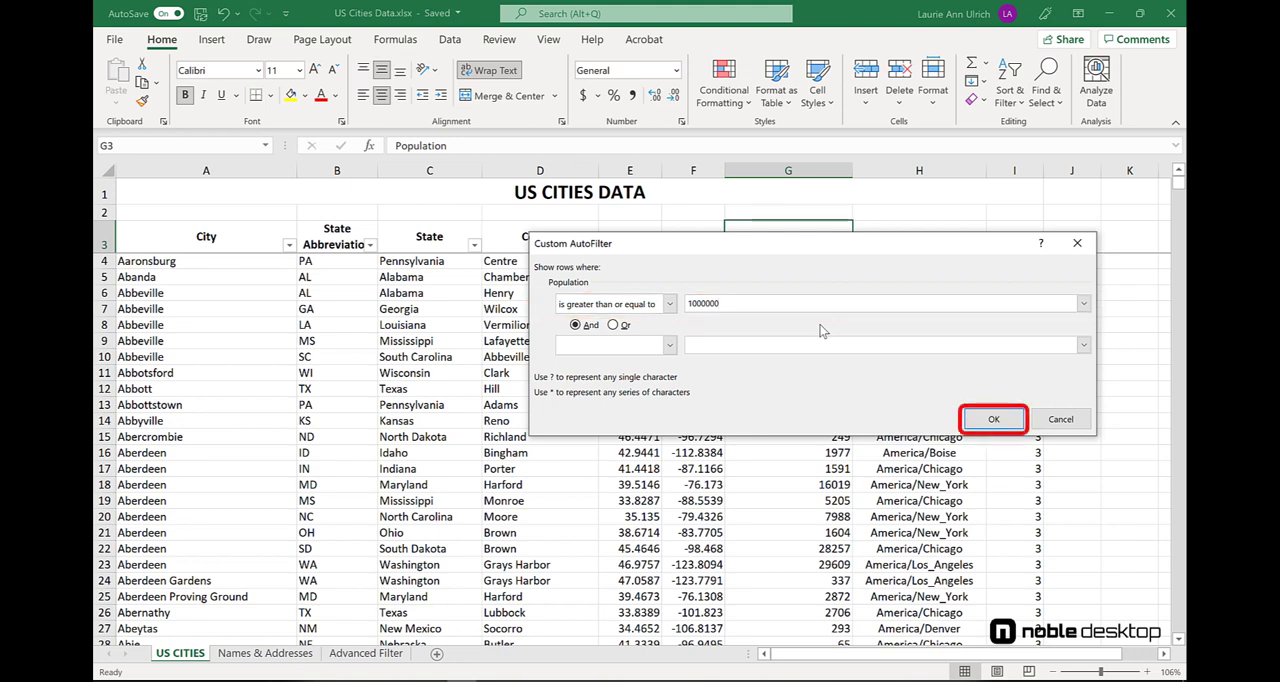
pyautogui.click(994, 419)
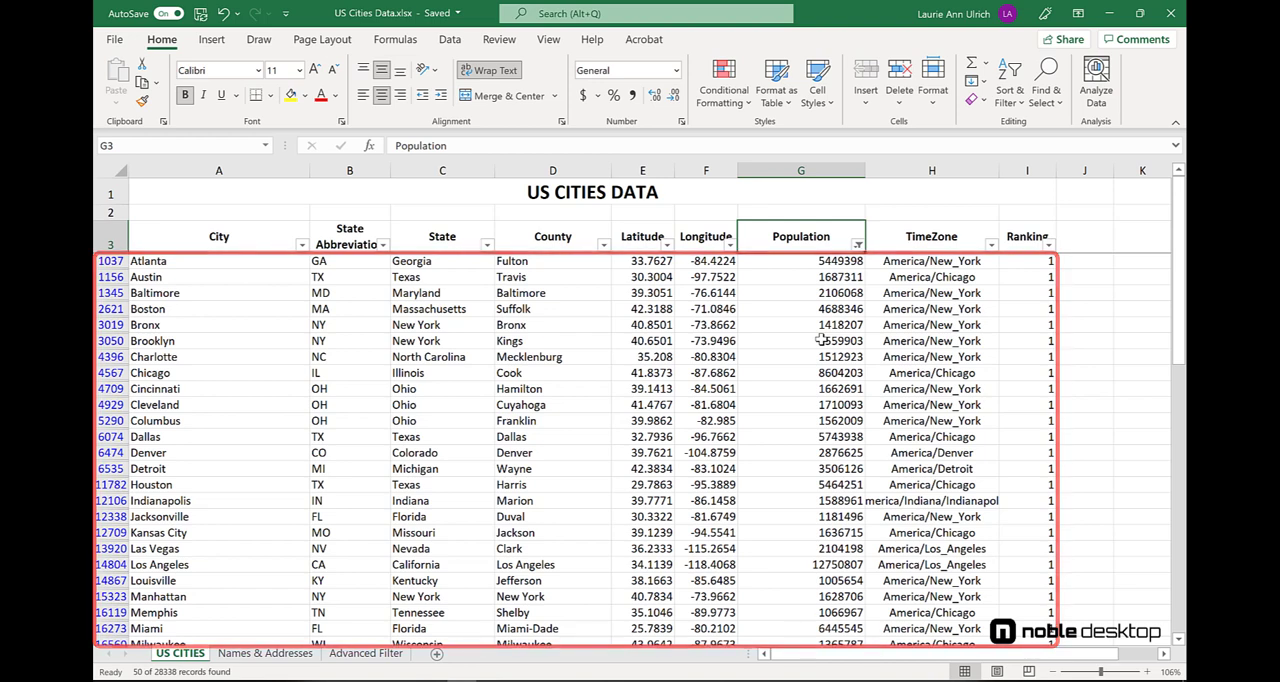
# - Filter the State column to show only Arizona, California and Florida
pyautogui.click(488, 247)
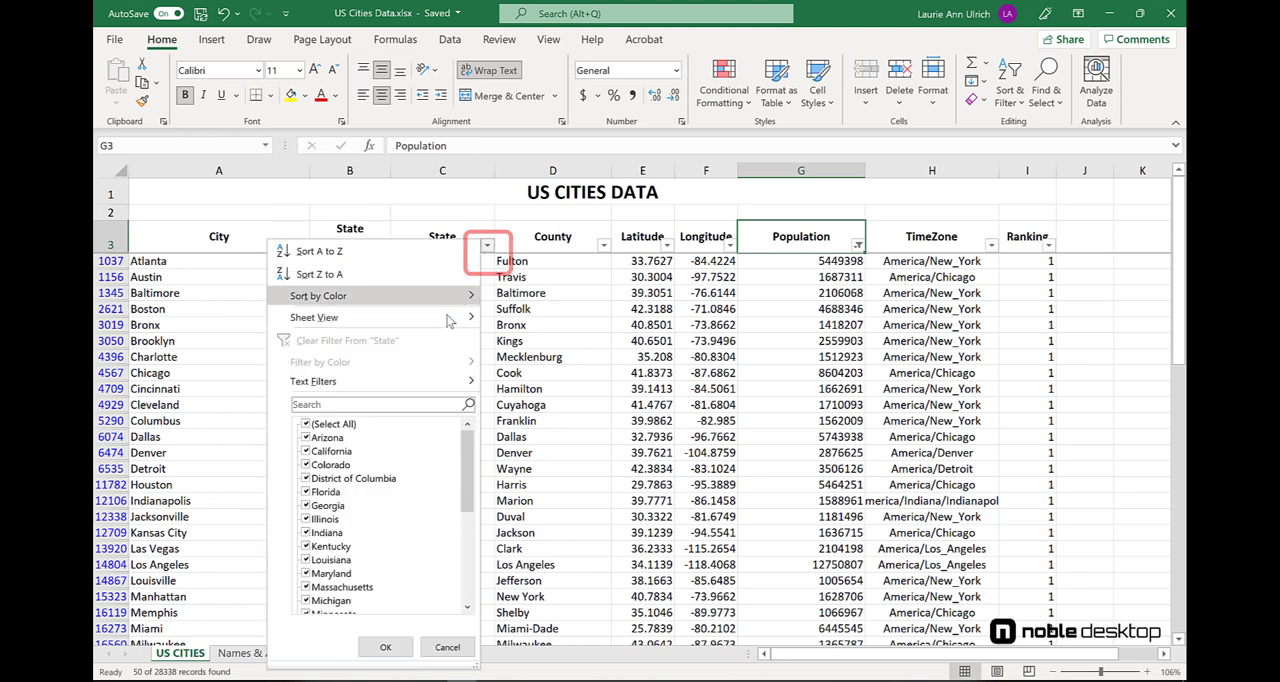
pyautogui.click(306, 425)
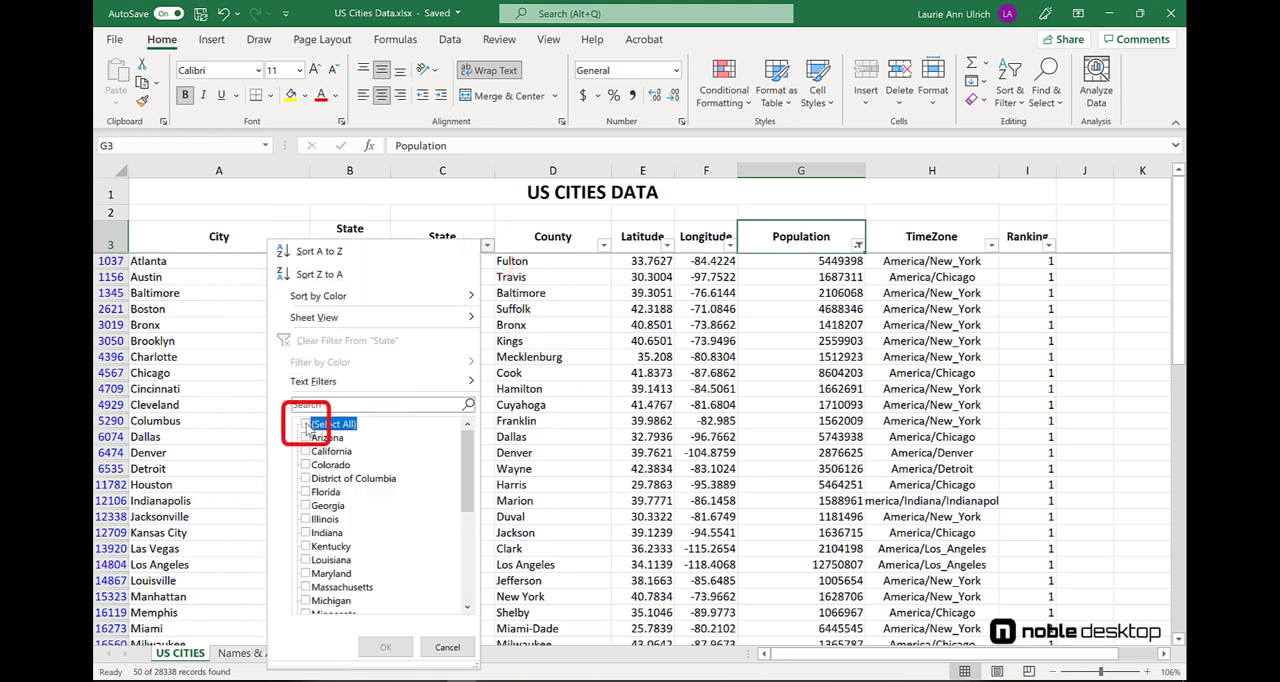
pyautogui.click(306, 452)
pyautogui.click(306, 438)
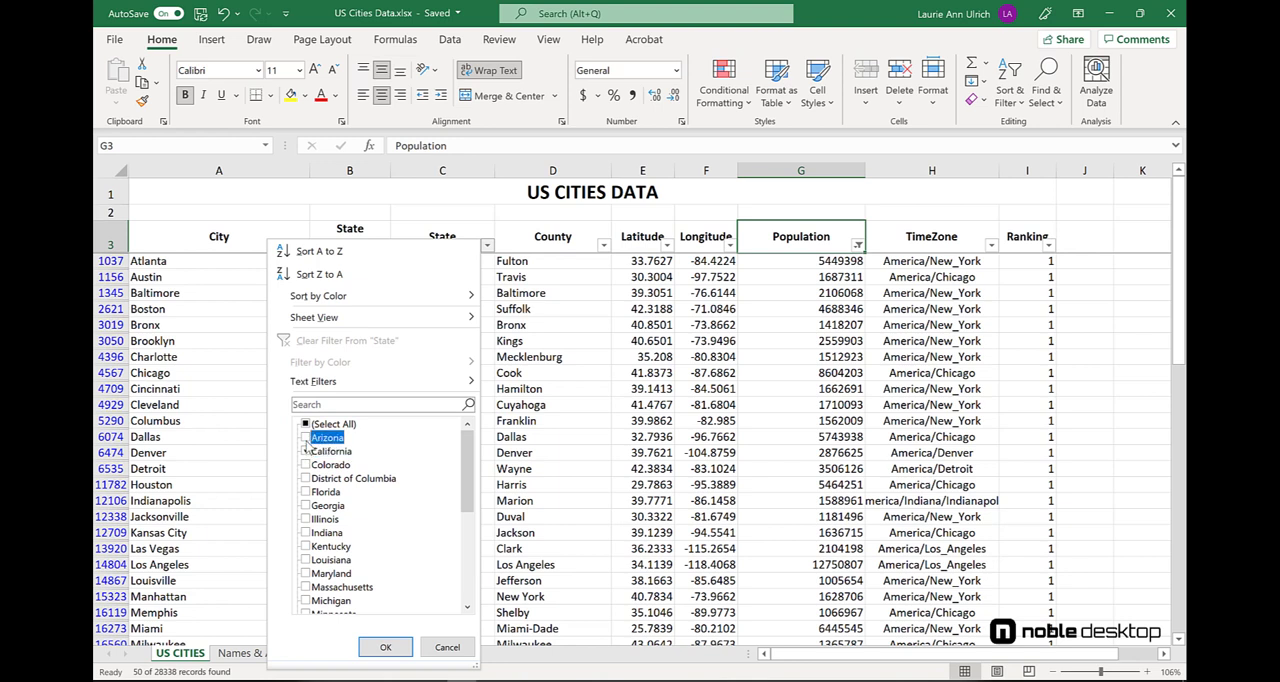
pyautogui.click(308, 493)
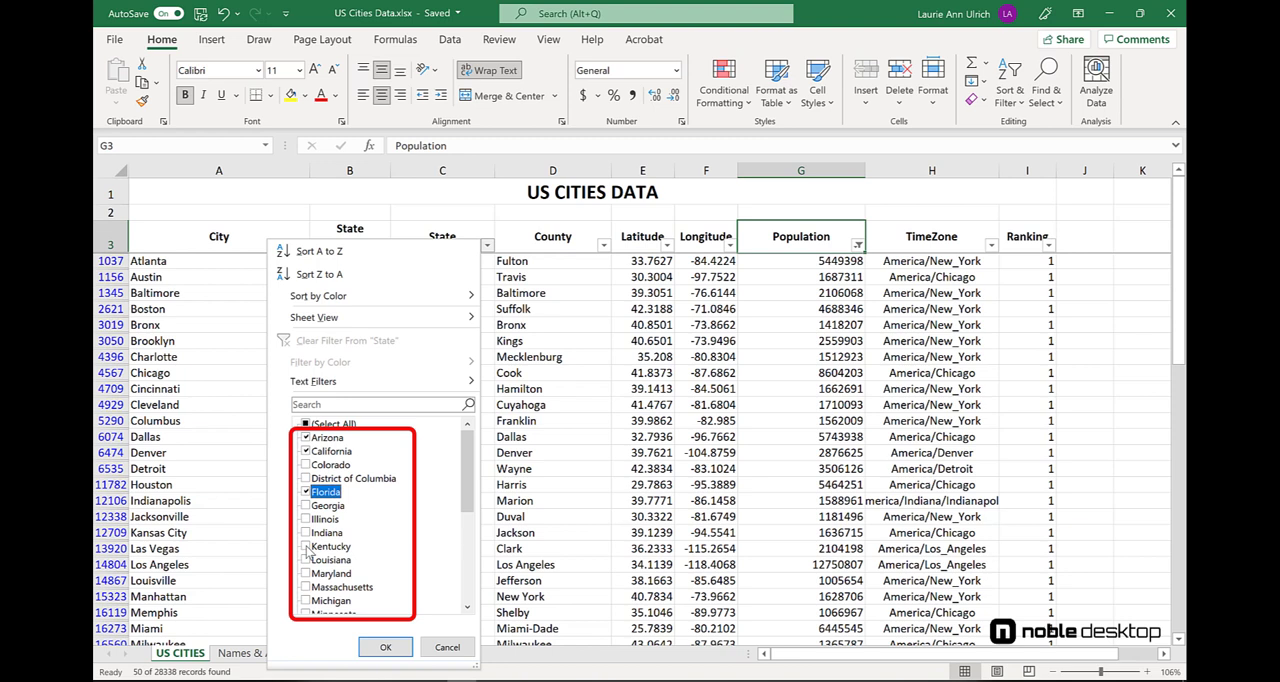
pyautogui.scroll(-1, 309, 566)
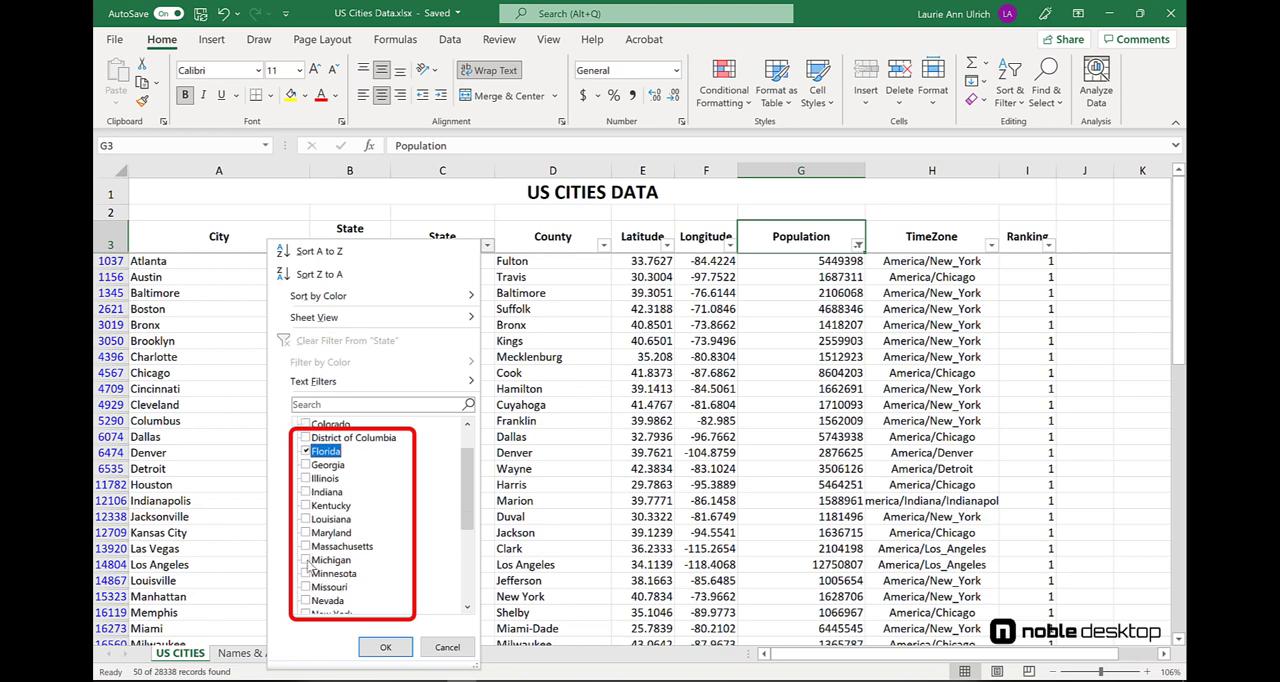
pyautogui.scroll(-1, 308, 566)
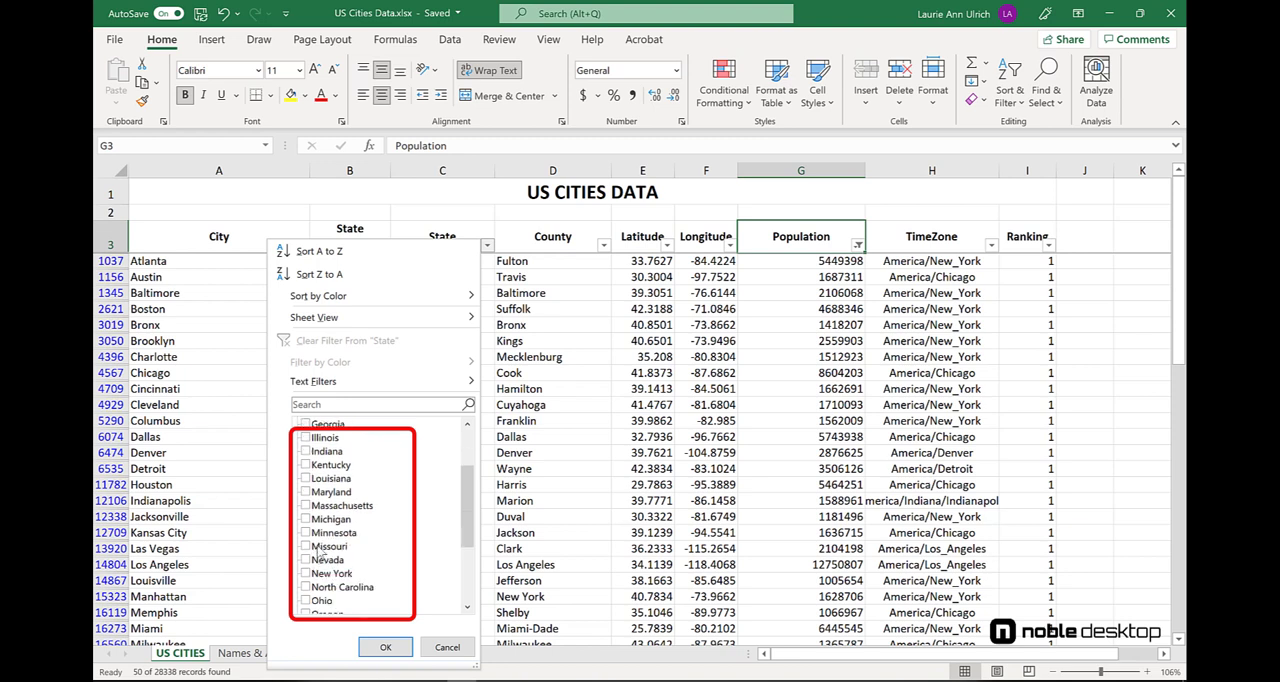
pyautogui.scroll(2, 315, 556)
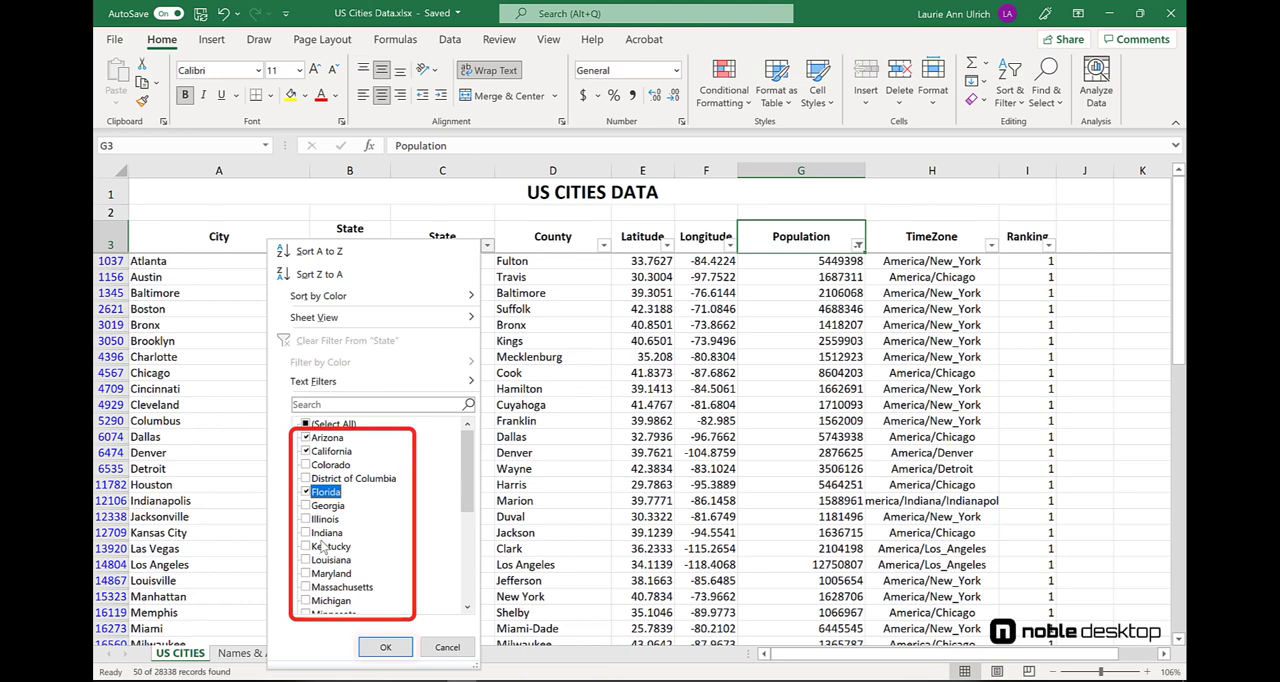
pyautogui.click(390, 645)
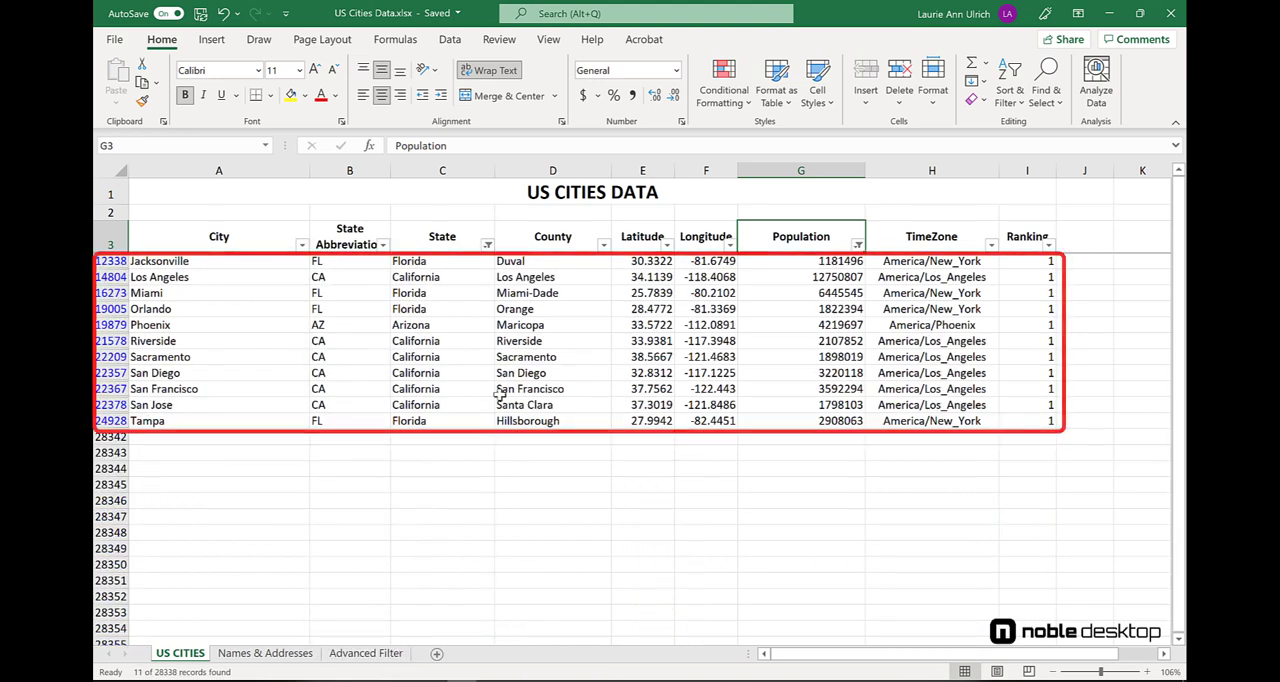
# - Clear the filter from the State column, and clear the remaining filter on the table
pyautogui.click(487, 246)
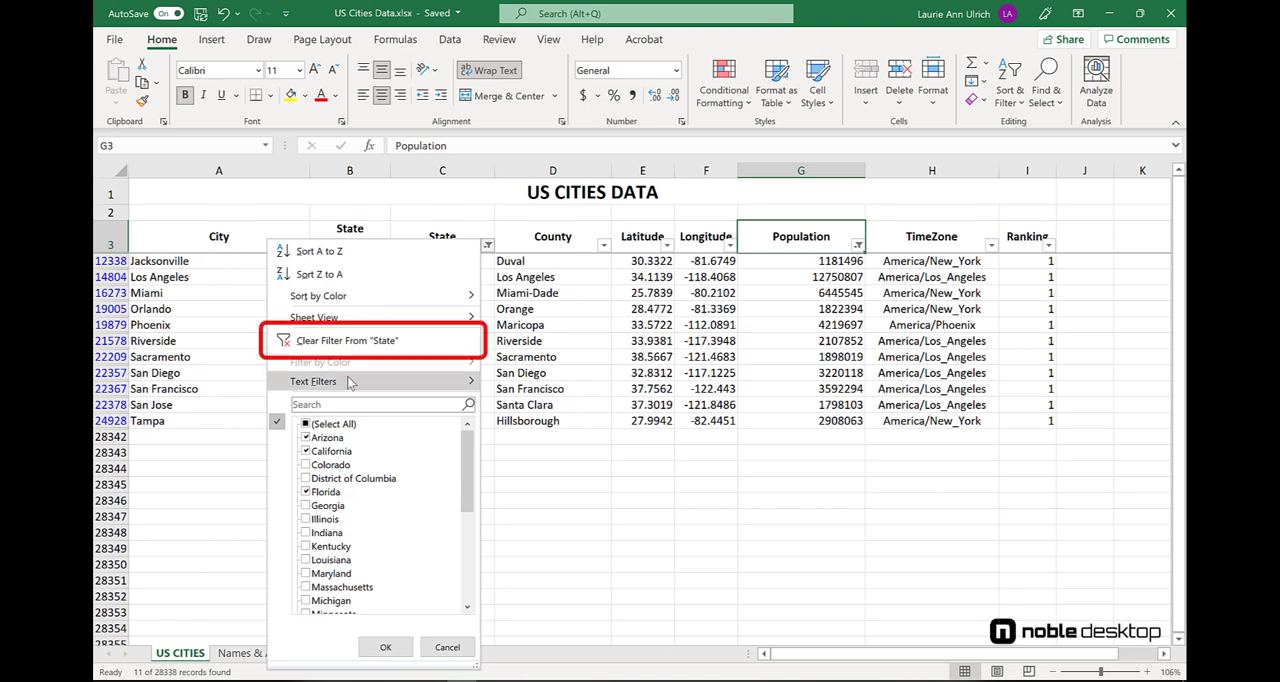
pyautogui.click(358, 341)
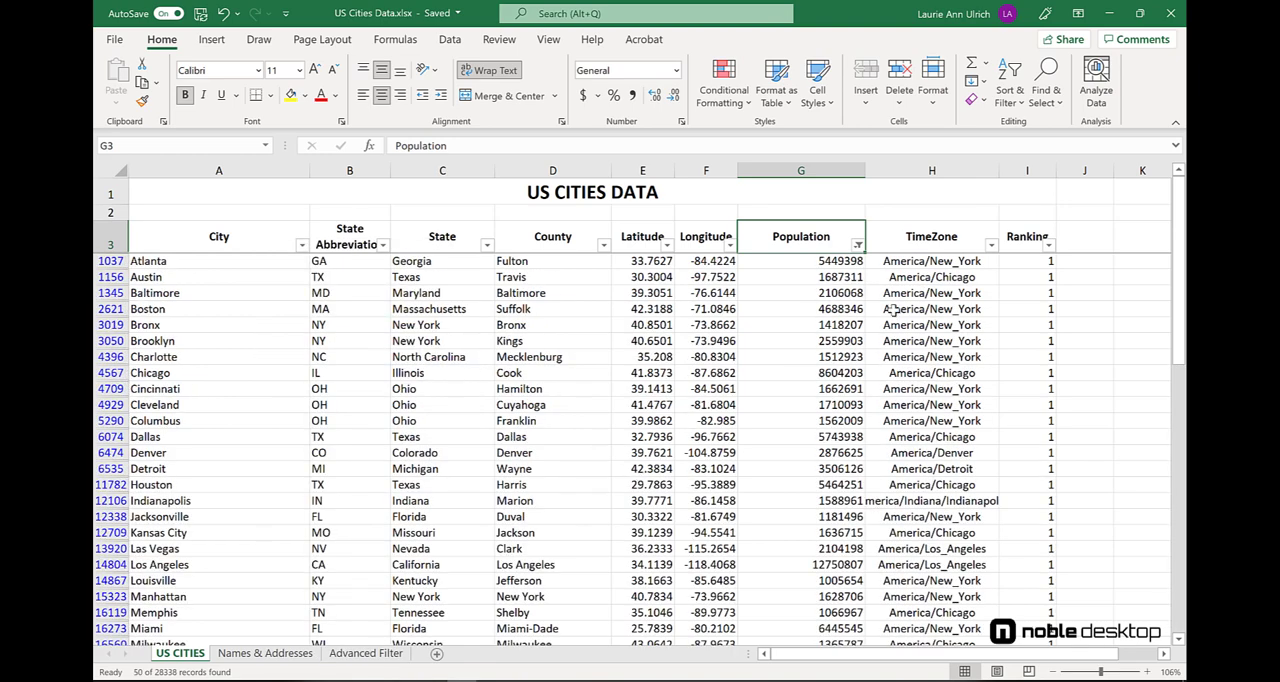
pyautogui.click(1012, 95)
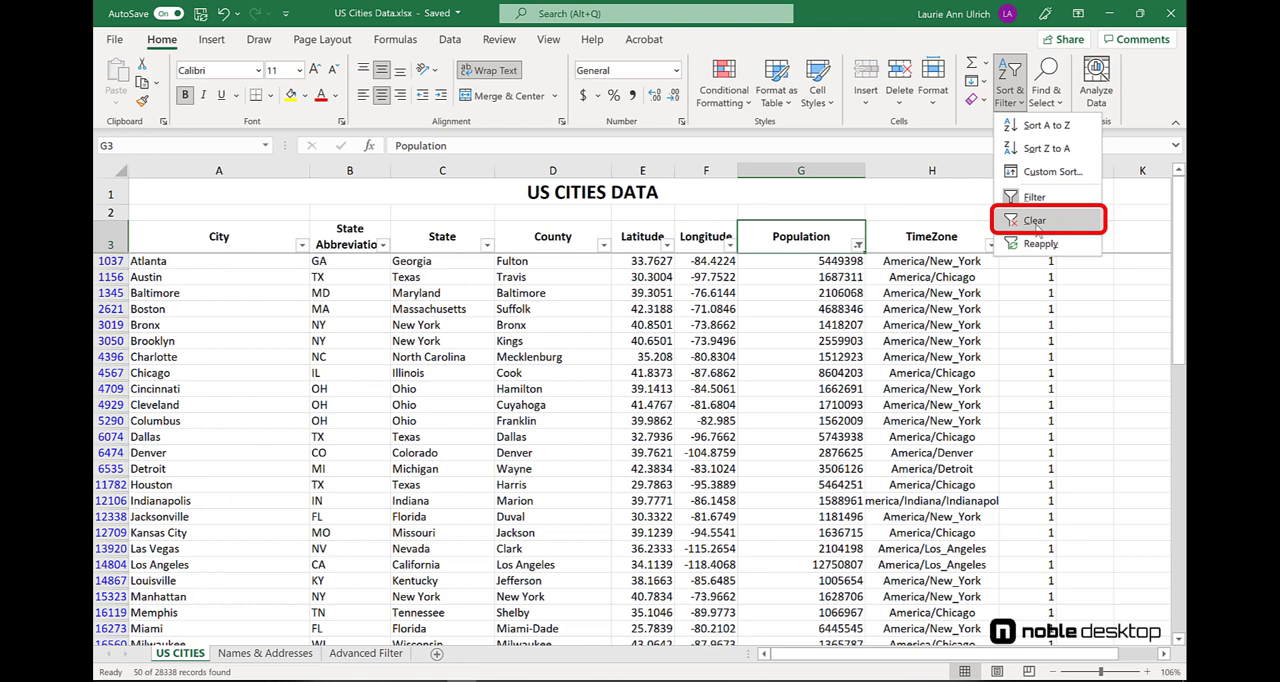
pyautogui.click(1035, 222)
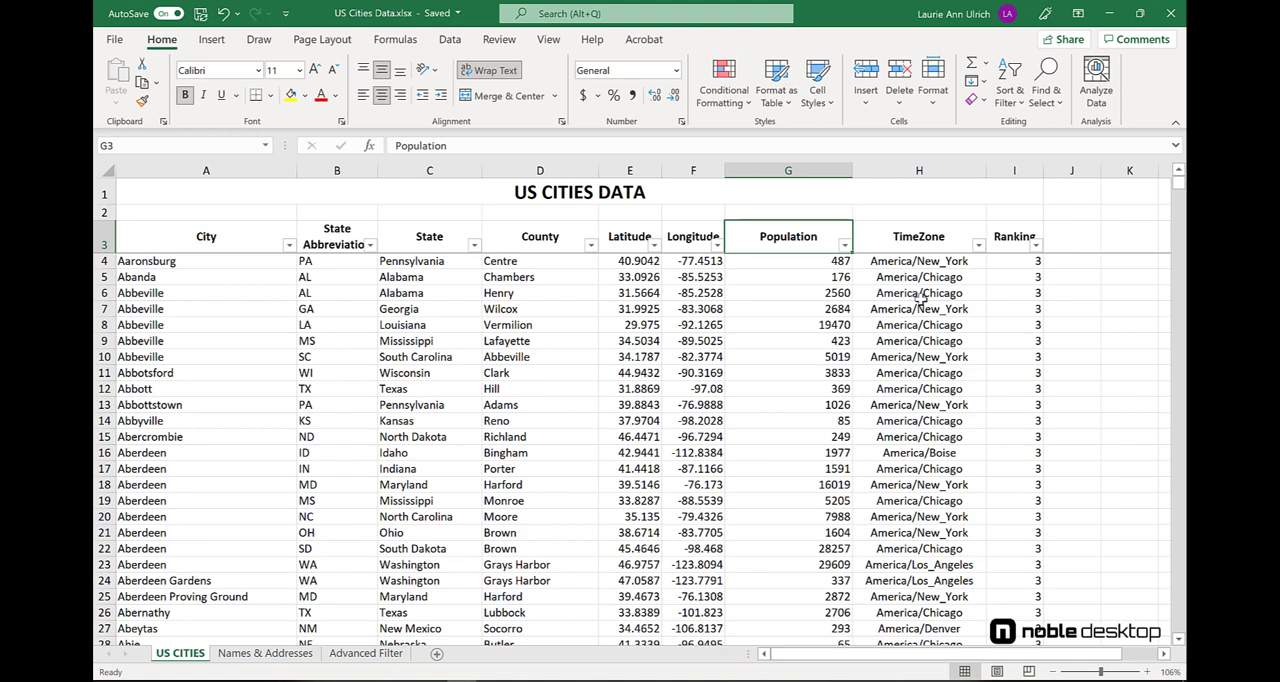
pyautogui.click(449, 40)
pyautogui.click(844, 245)
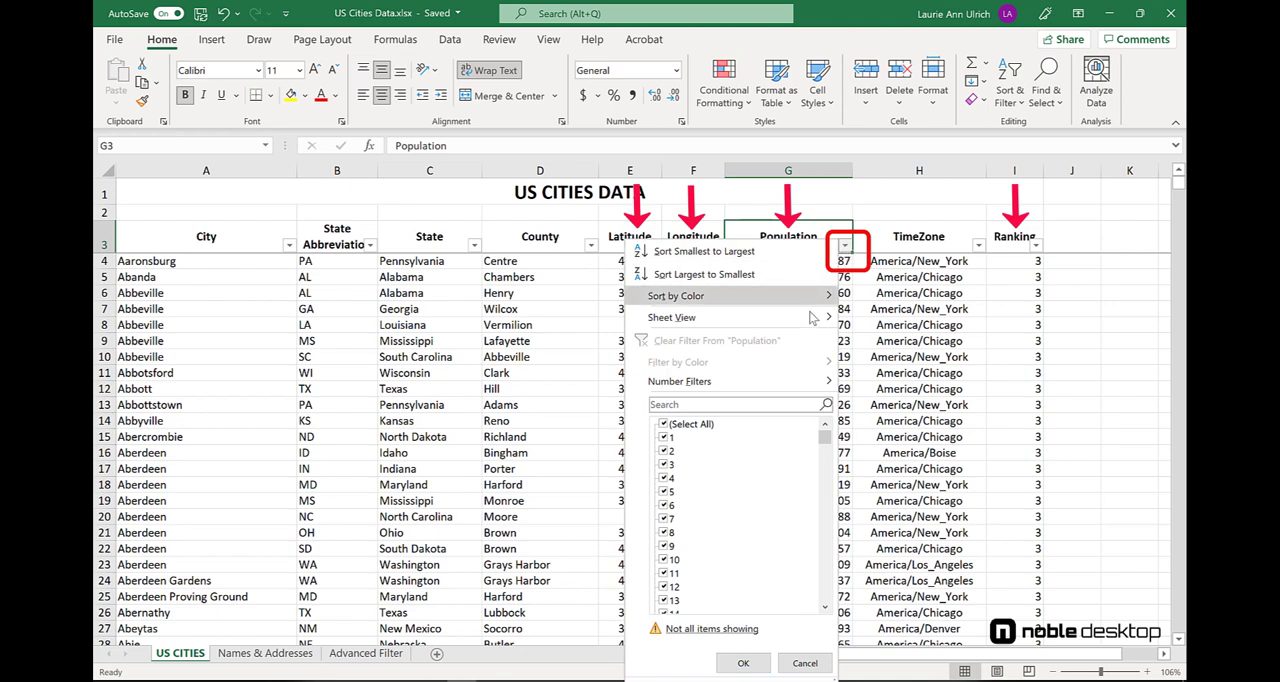
pyautogui.moveTo(822, 386)
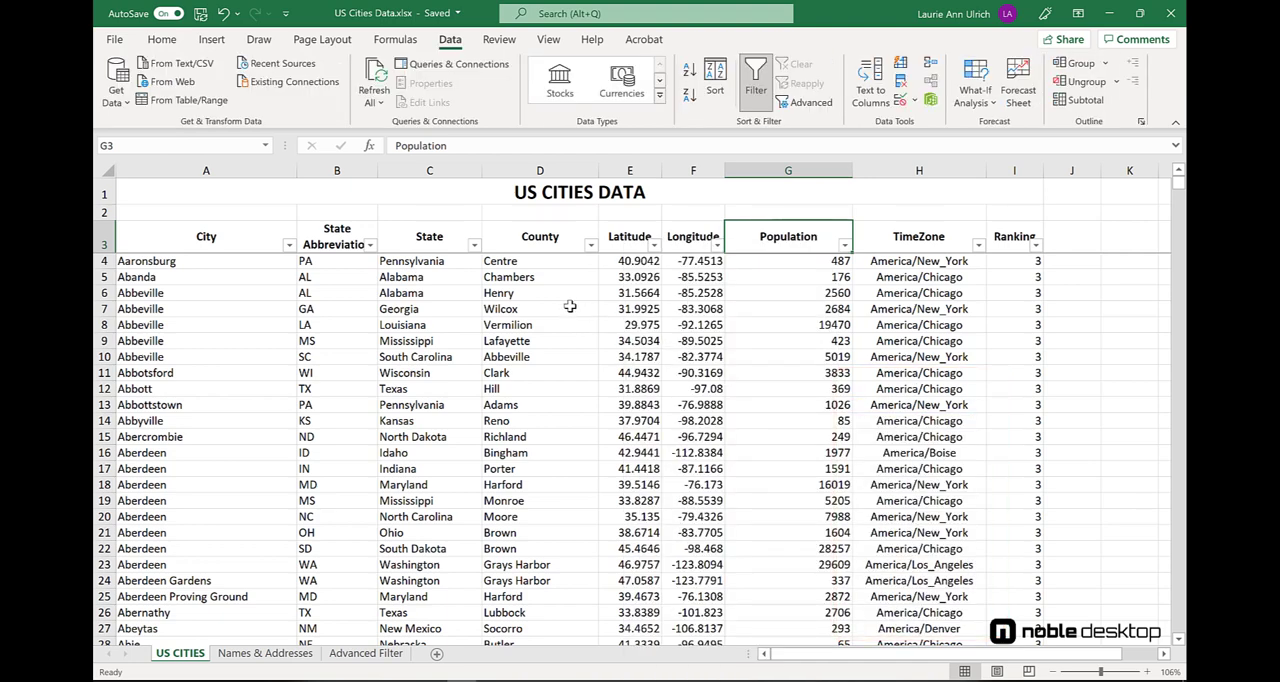
# - Apply a text filter to the City column that shows only names containing "field"
pyautogui.click(289, 246)
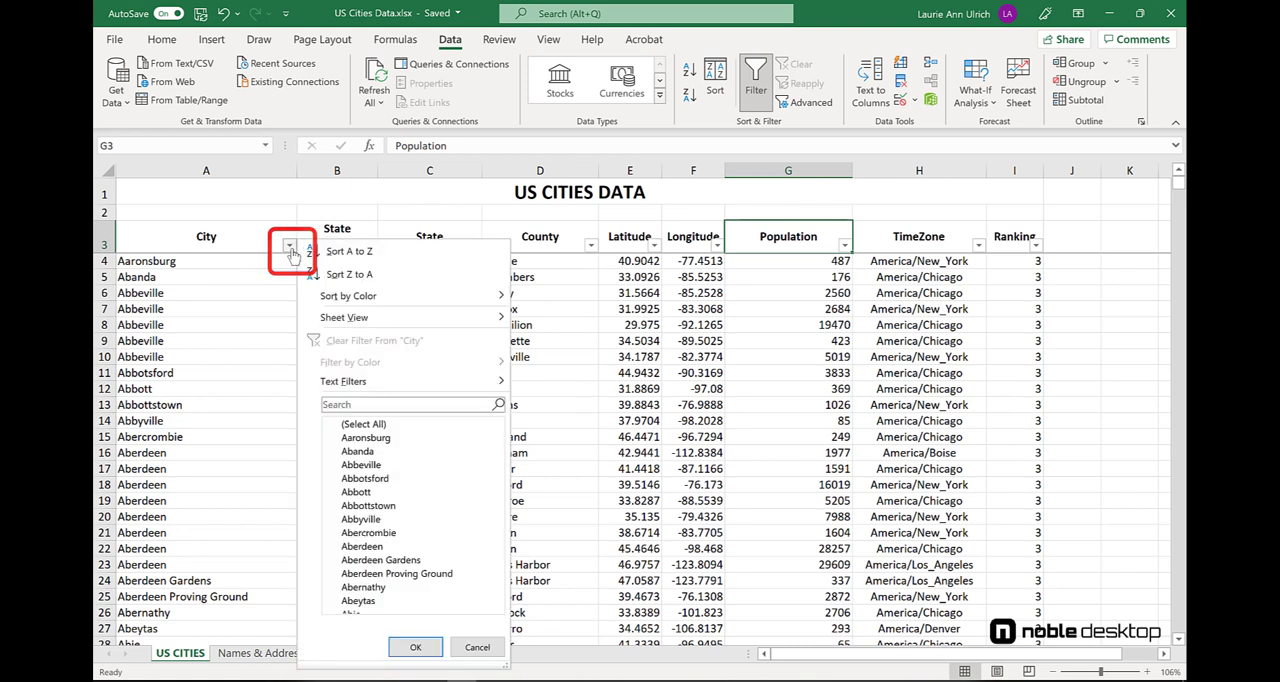
pyautogui.moveTo(380, 386)
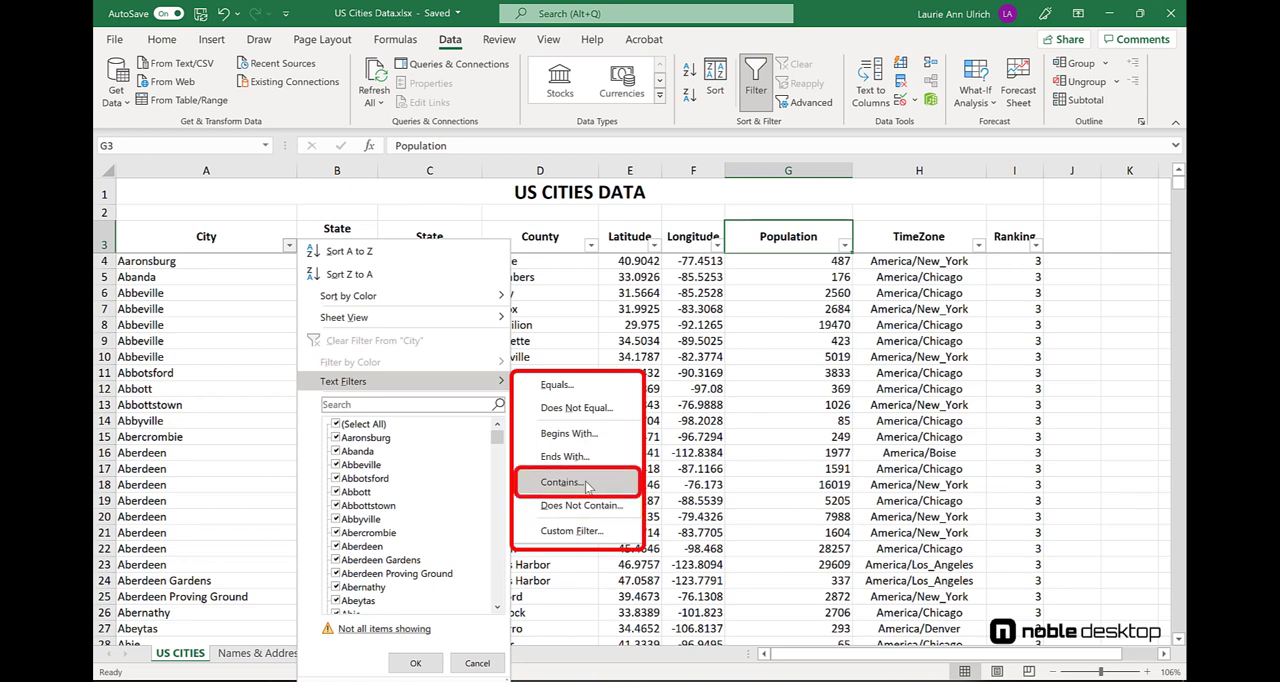
pyautogui.click(587, 486)
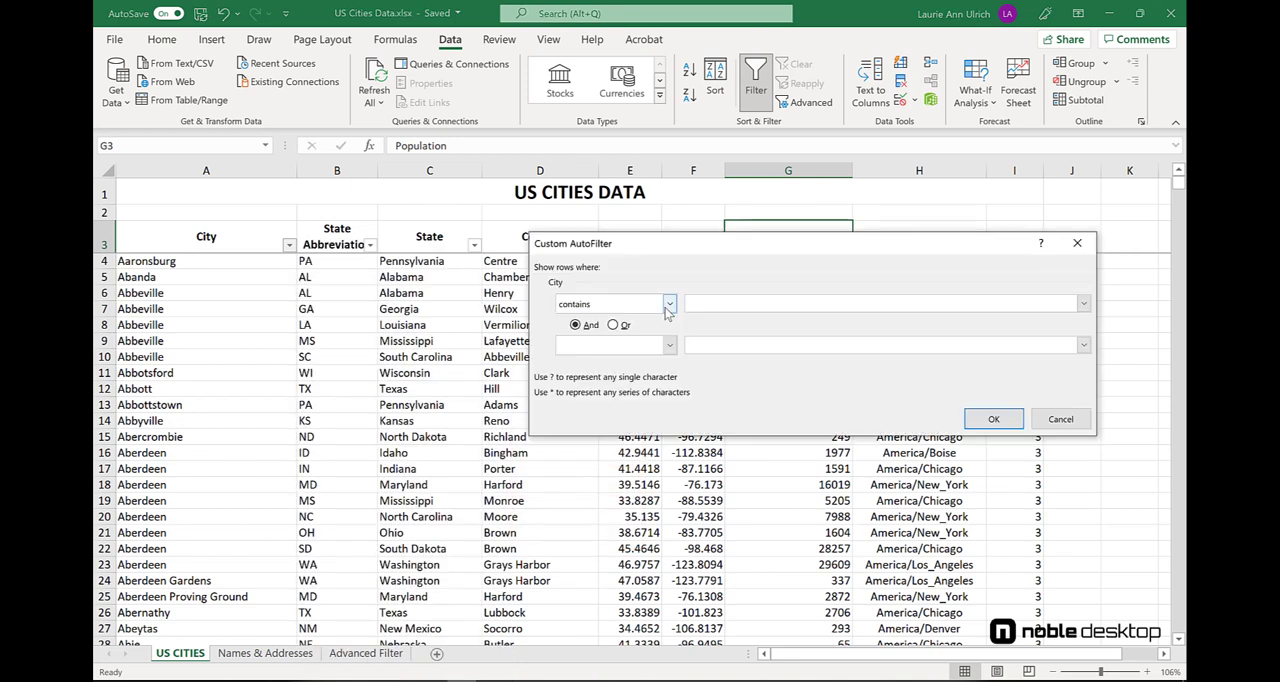
pyautogui.write('field')
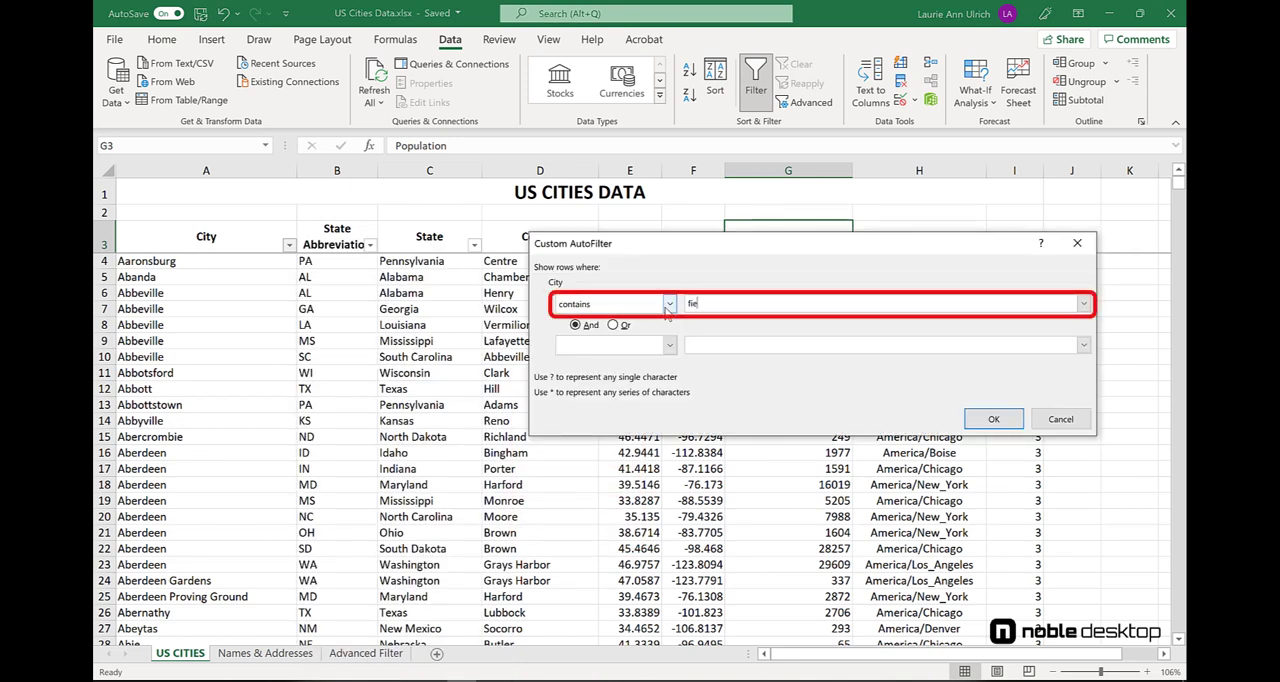
pyautogui.click(992, 419)
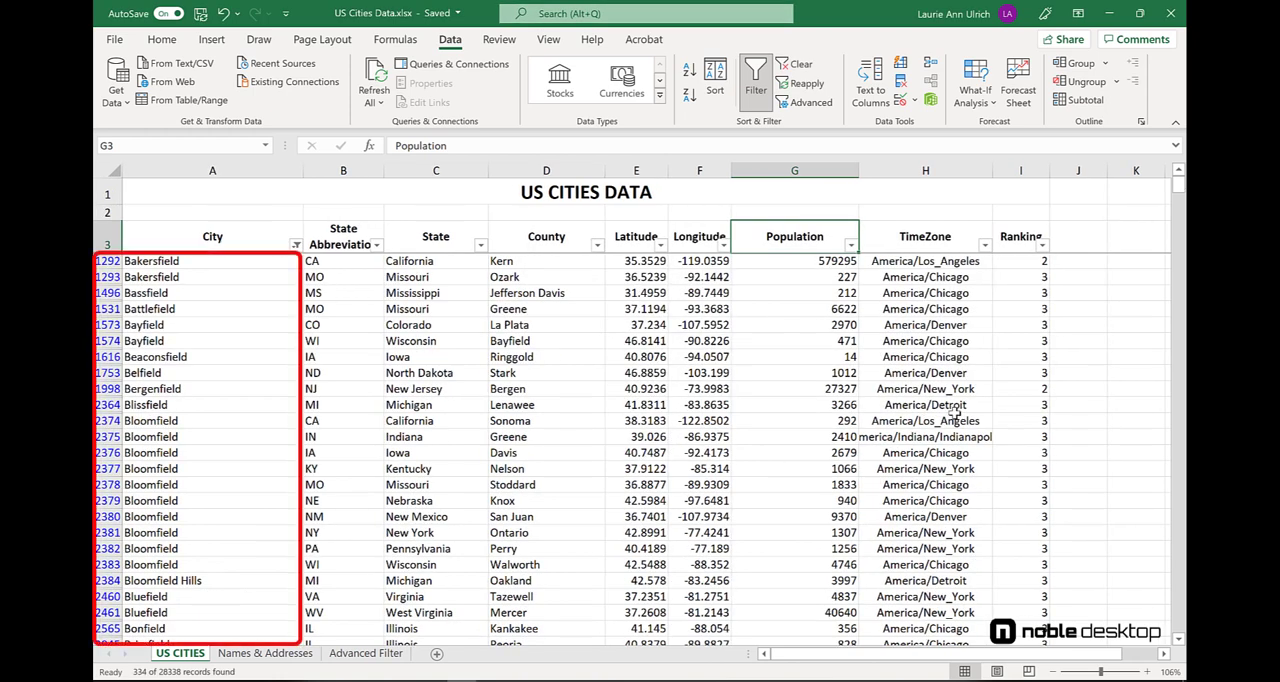
# - Add a text filter showing only County names that contain "field", and clear all filters from the table
pyautogui.click(597, 245)
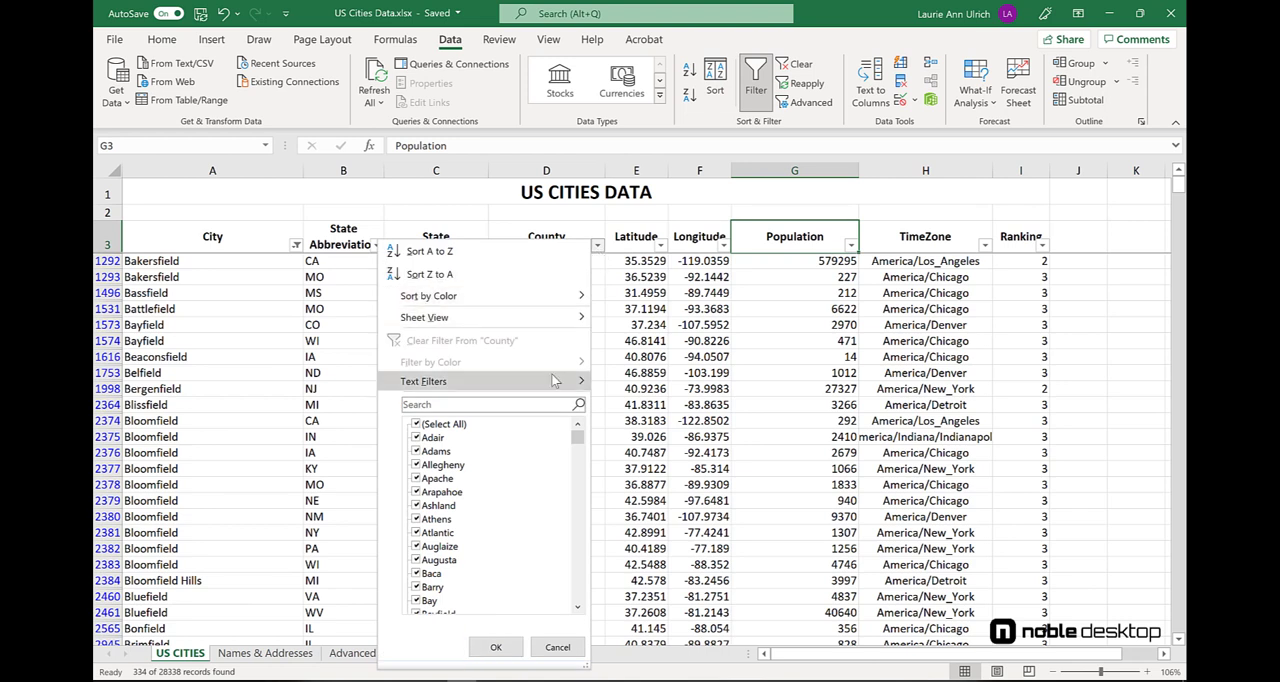
pyautogui.moveTo(562, 384)
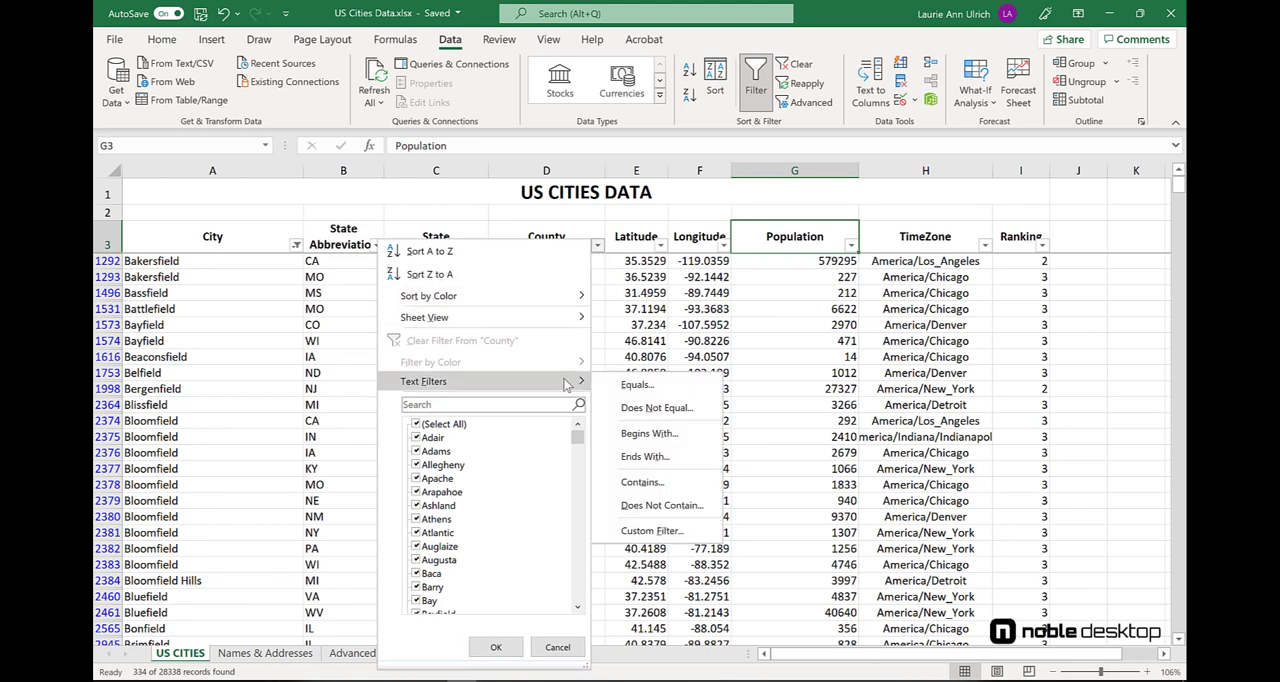
pyautogui.click(679, 480)
pyautogui.write('f')
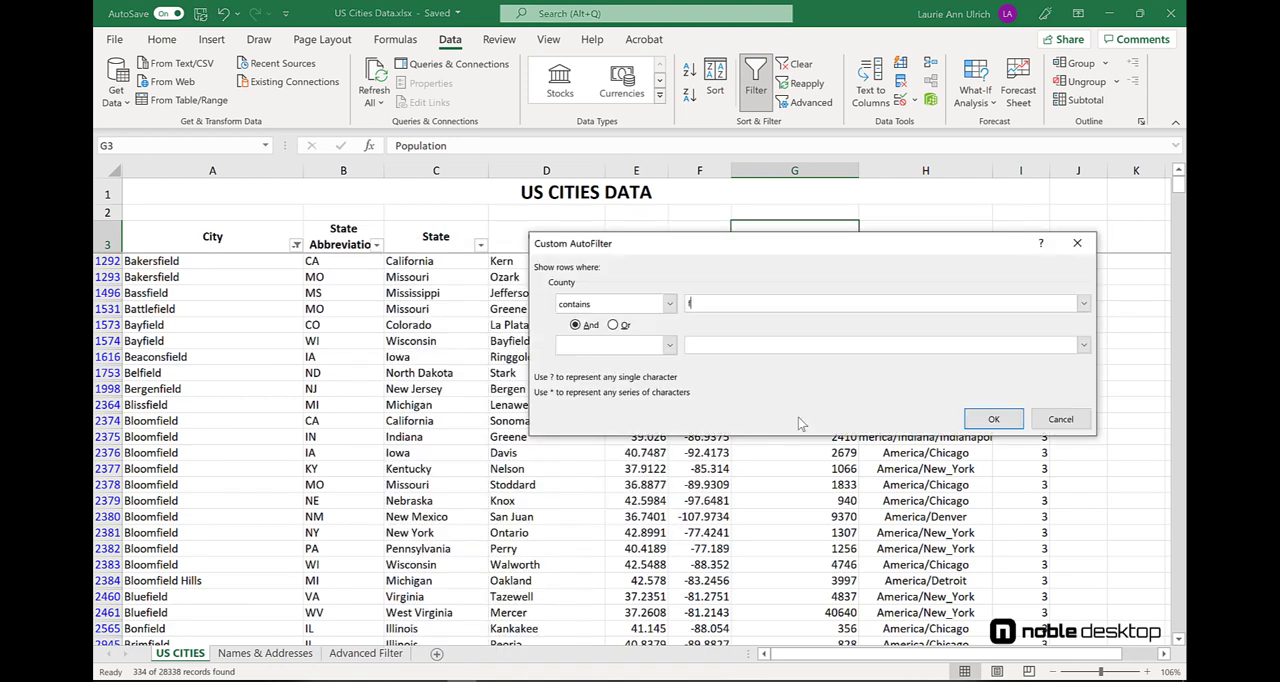
pyautogui.write('ield')
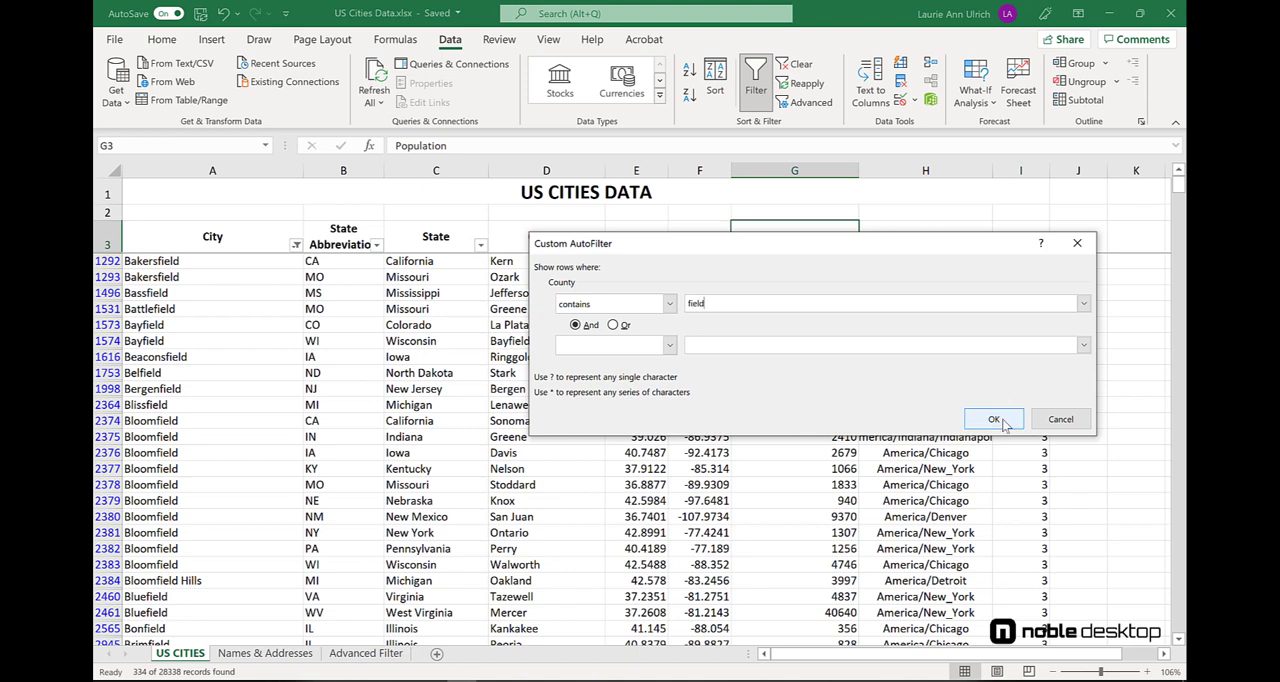
pyautogui.click(995, 421)
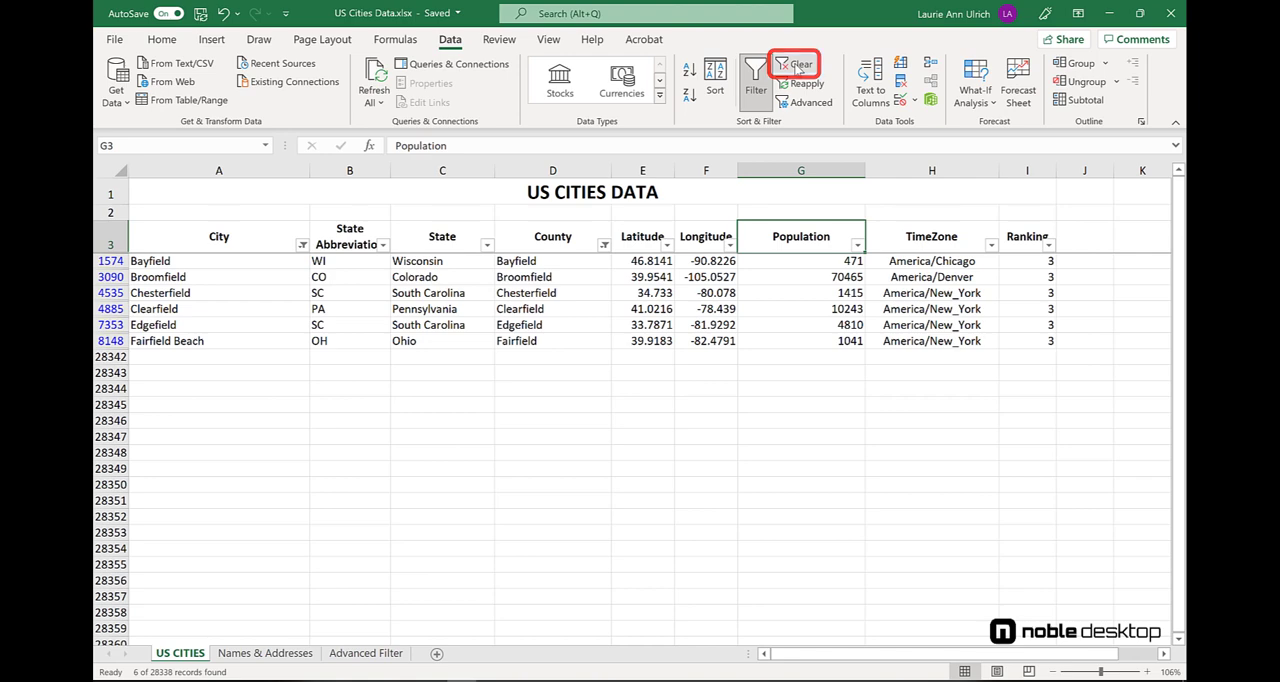
pyautogui.click(797, 65)
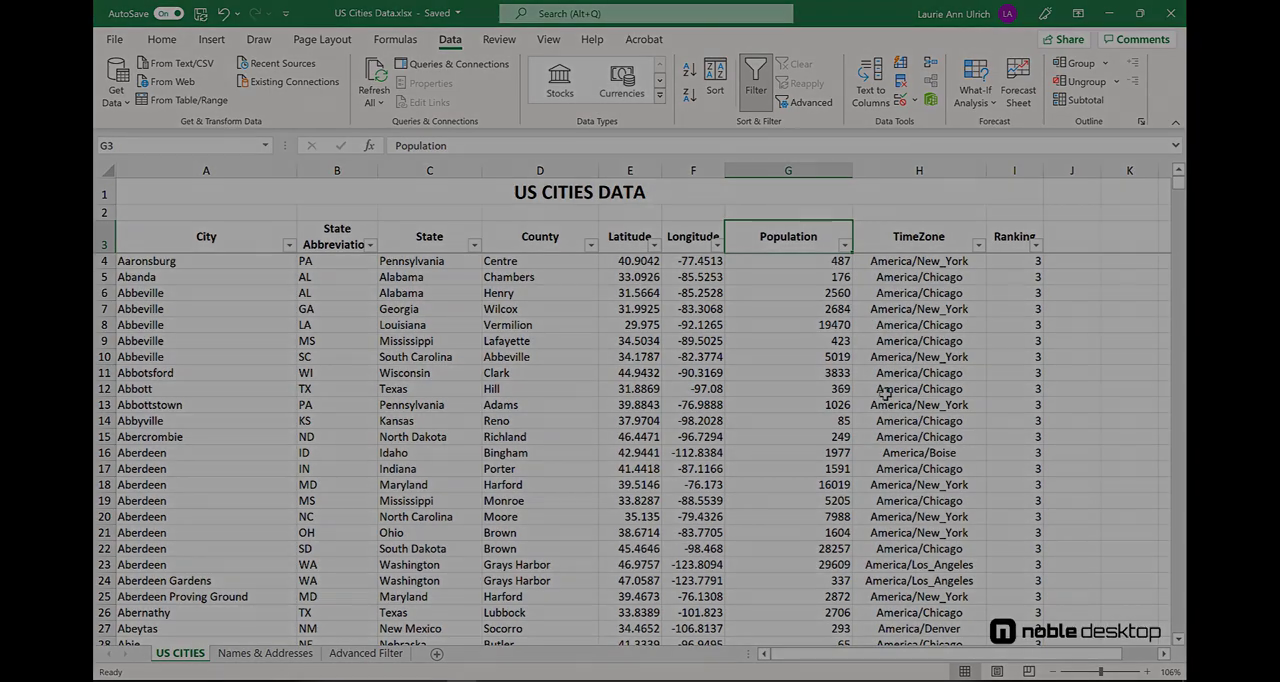